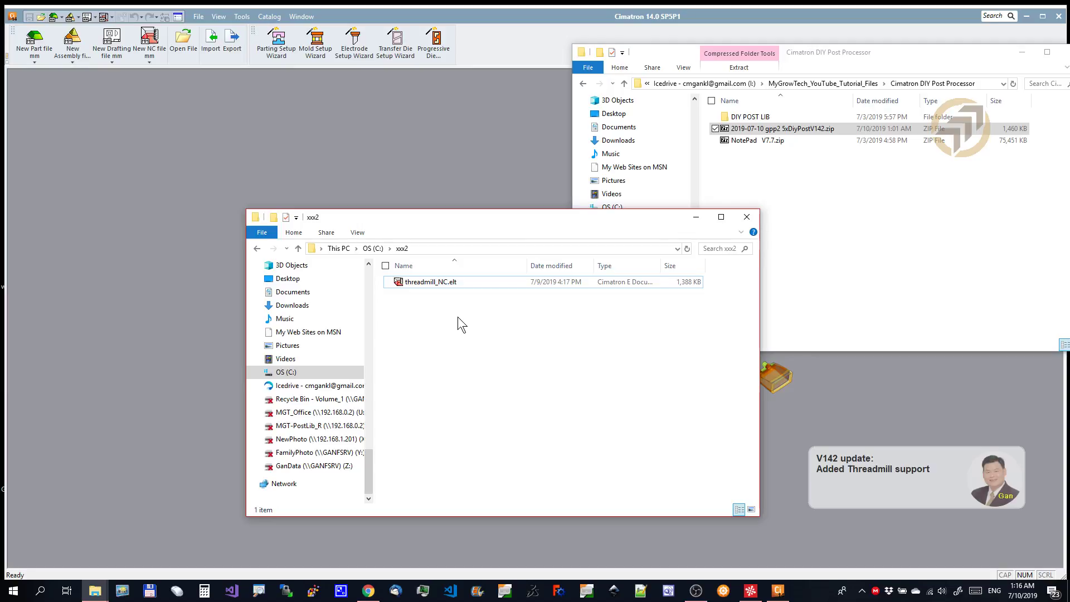
- Copy '2019-07-10 gpp2 5xDiyPostV142.zip' into the xxx2 folder beside threadmill_NC.elt
left_click_drag(443, 222, 411, 215)
left_click(386, 273)
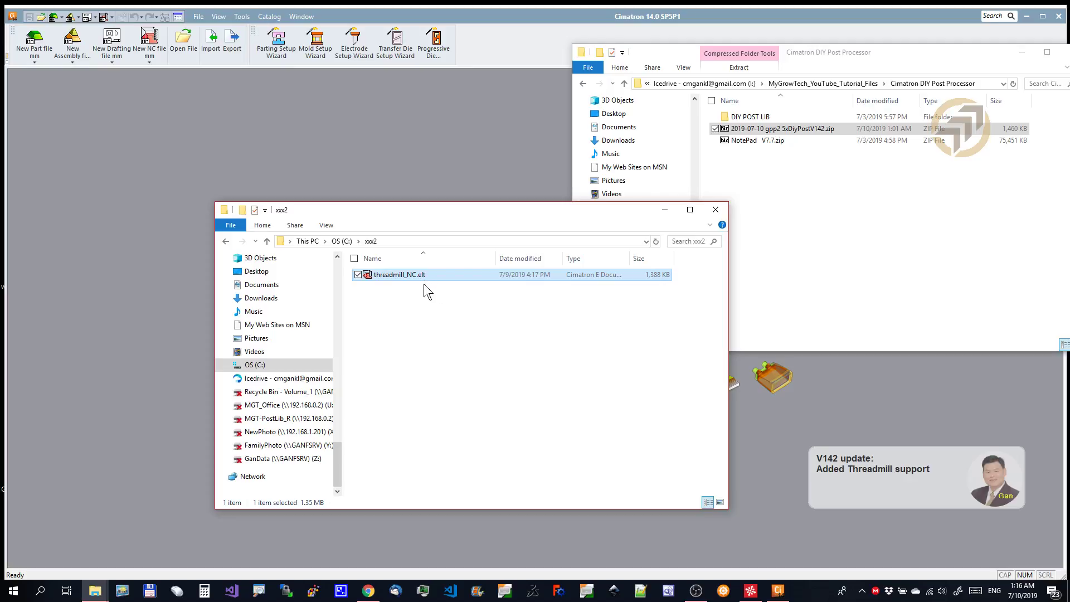
left_click(834, 282)
left_click(763, 129)
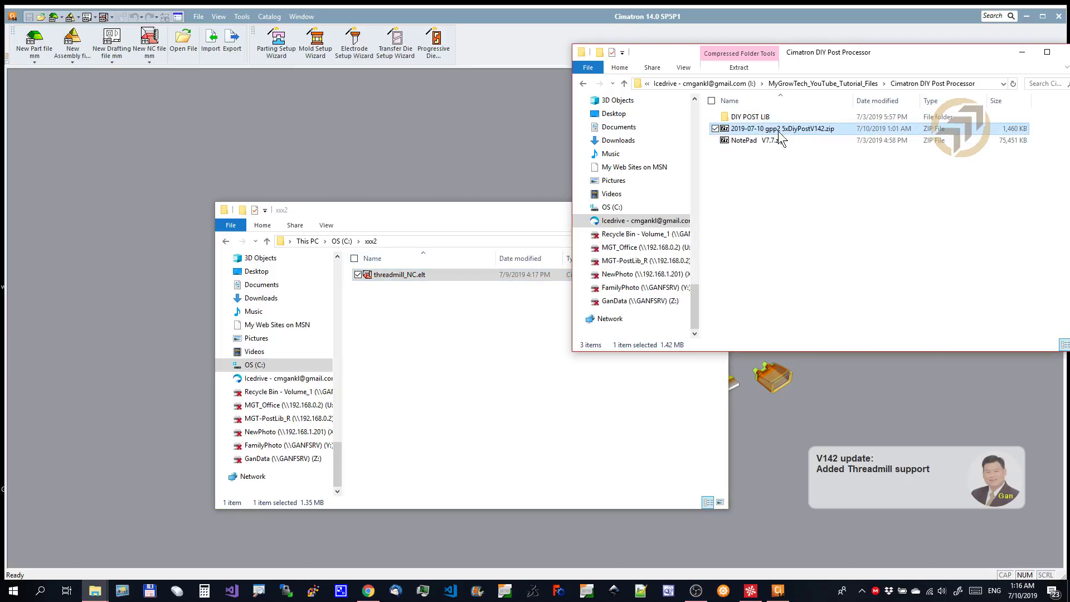
left_click_drag(786, 134, 409, 389)
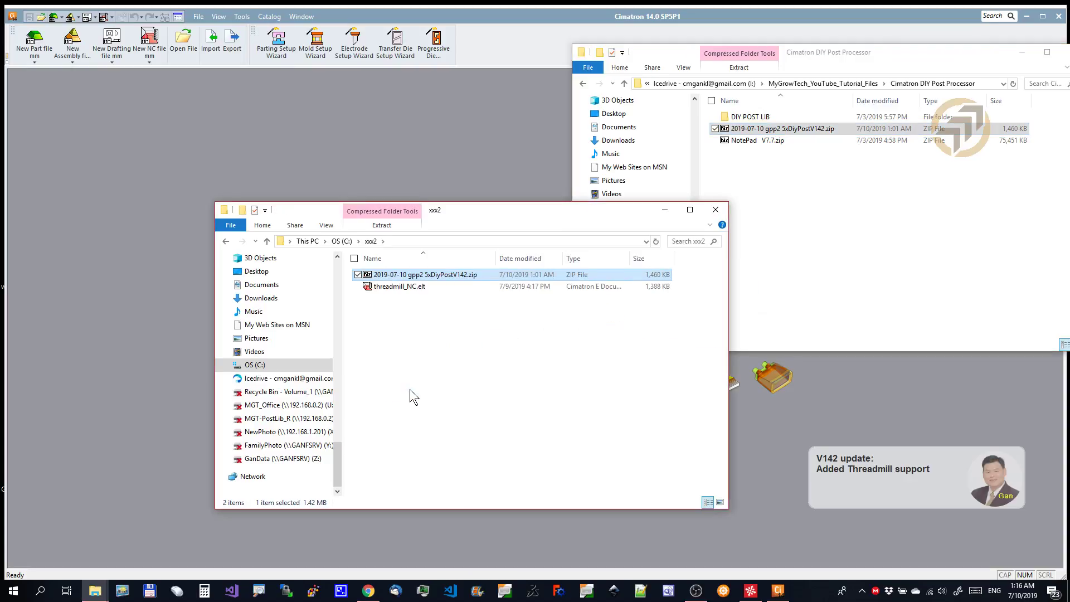
- Extract the six 5xDiyPostV142 files from the archive's folder into xxx2 using 7-Zip
double_click(424, 275)
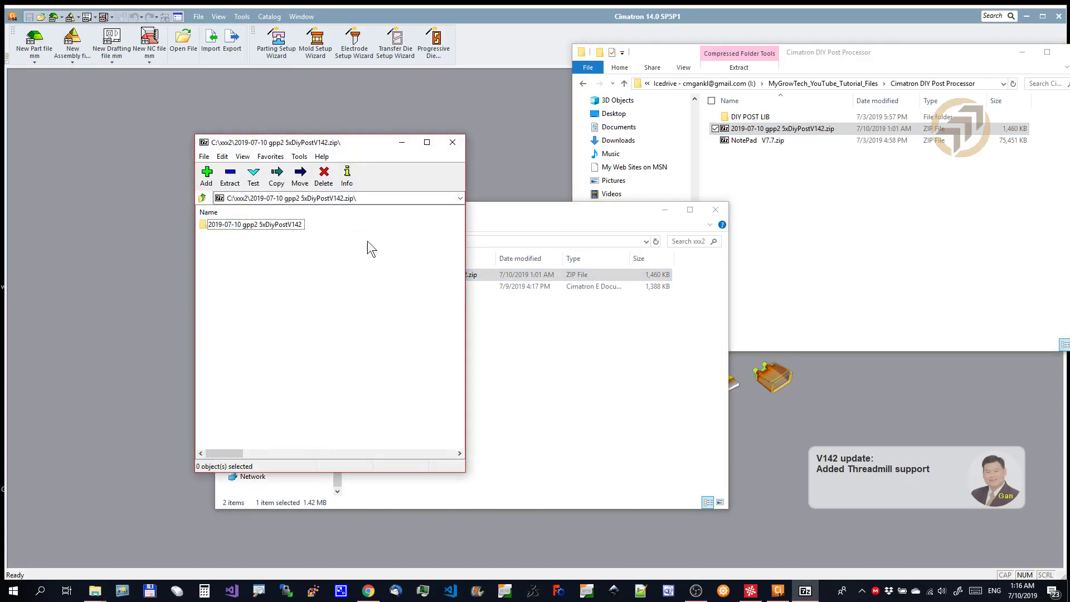
left_click_drag(354, 138, 694, 142)
double_click(610, 224)
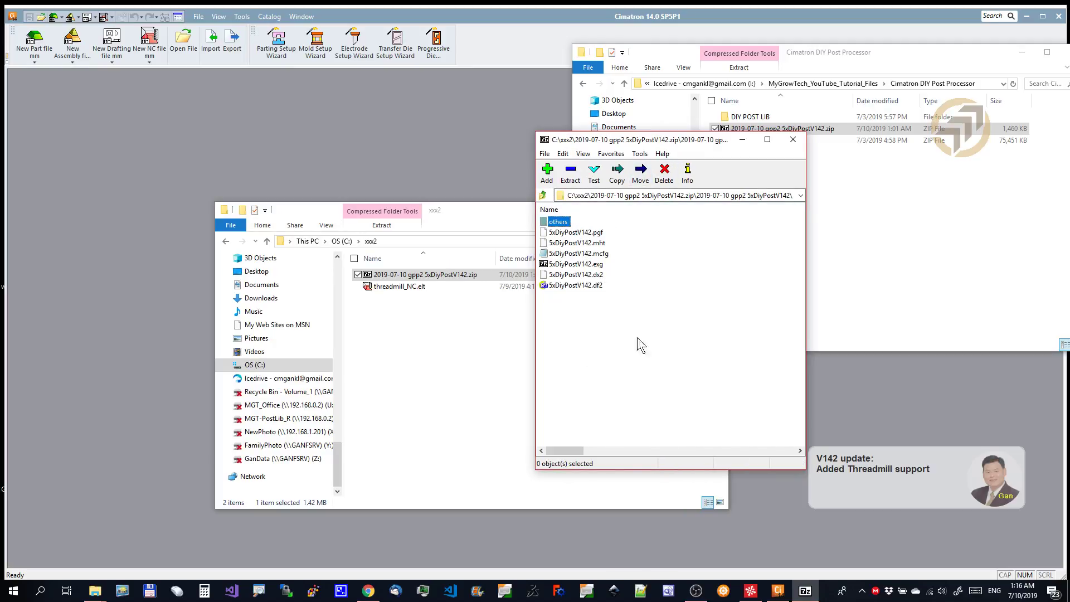
left_click_drag(564, 391, 420, 404)
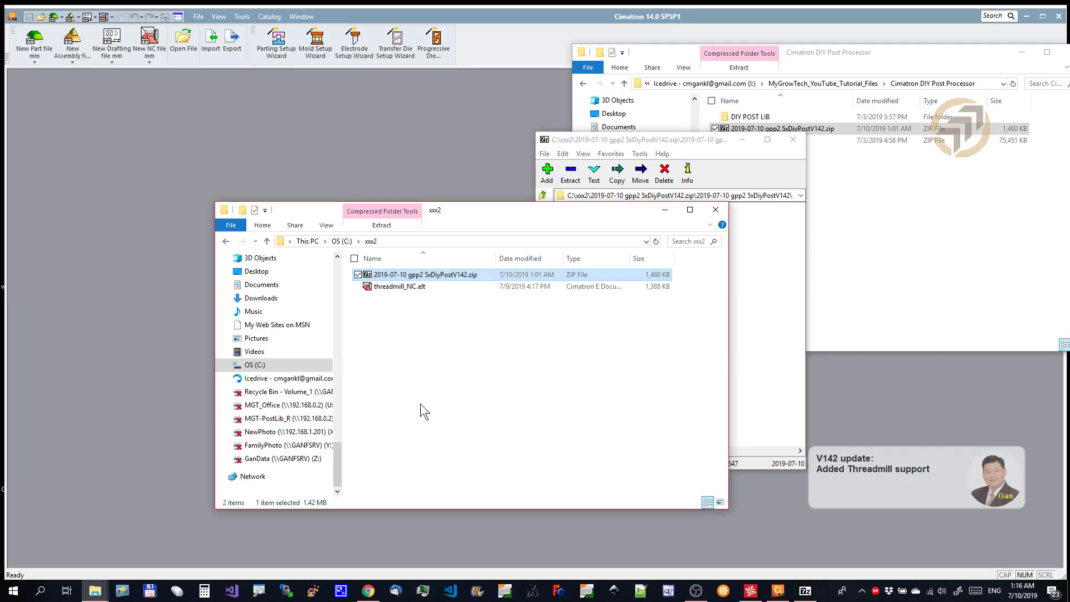
left_click(420, 404)
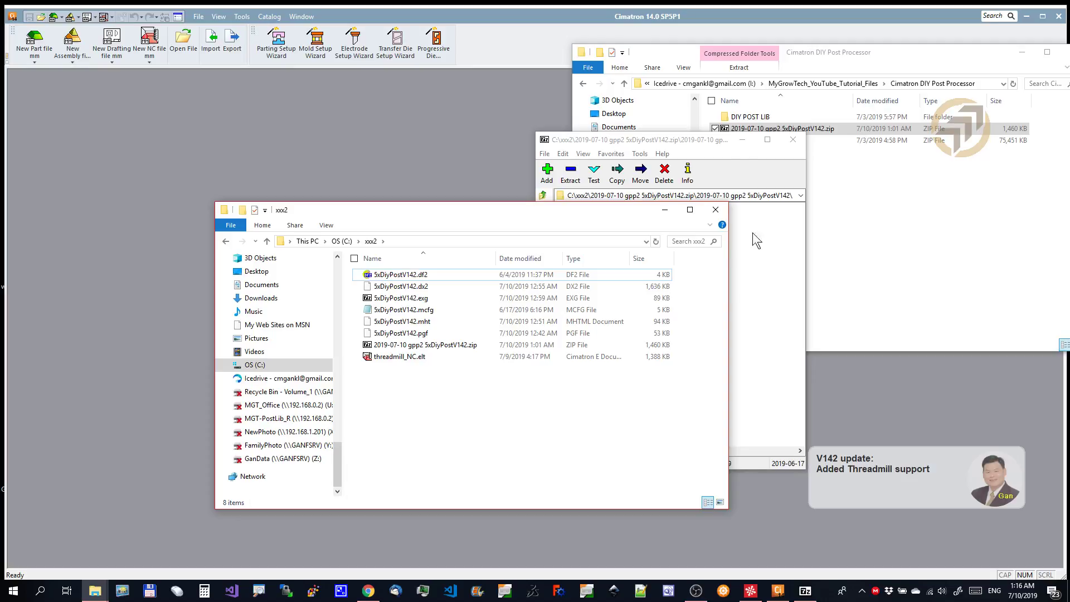
- Close 7-Zip and launch Notepad++ showing 5xDiyPostV142.ex2
left_click(740, 148)
left_click(792, 139)
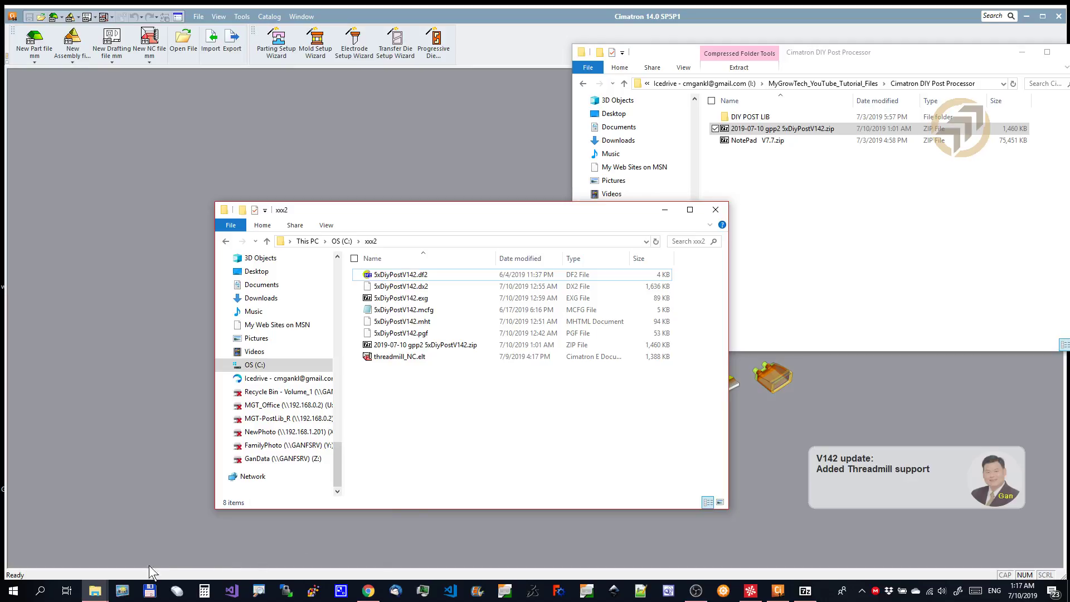
left_click(639, 589)
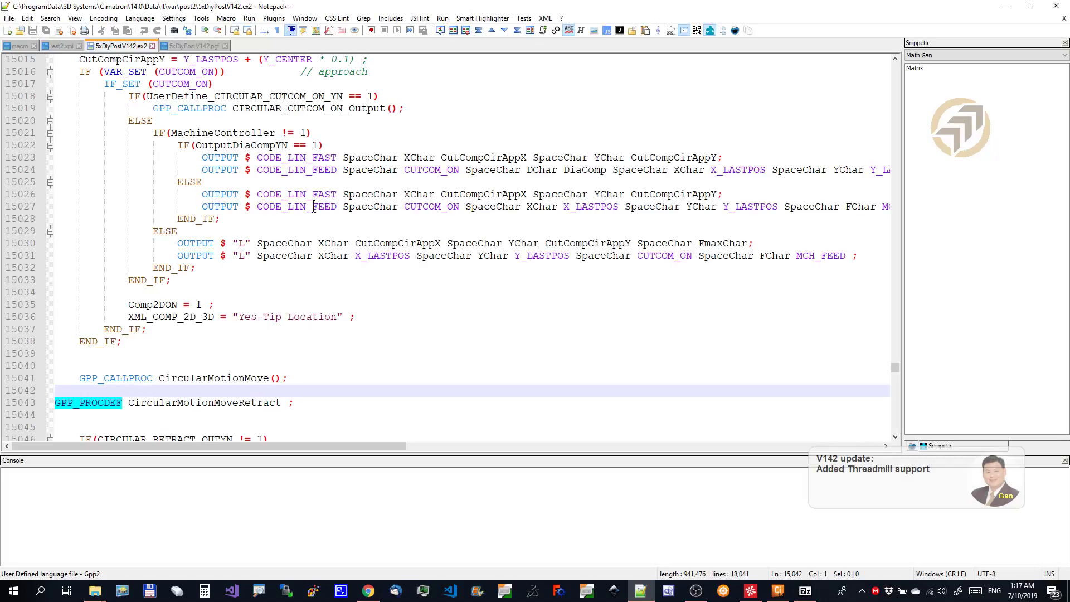
- Fold all of 5xDiyPostV142.pgf, then expand Cycle_Related_Program_Format to reveal the v142 thread-mill cycles
left_click(194, 46)
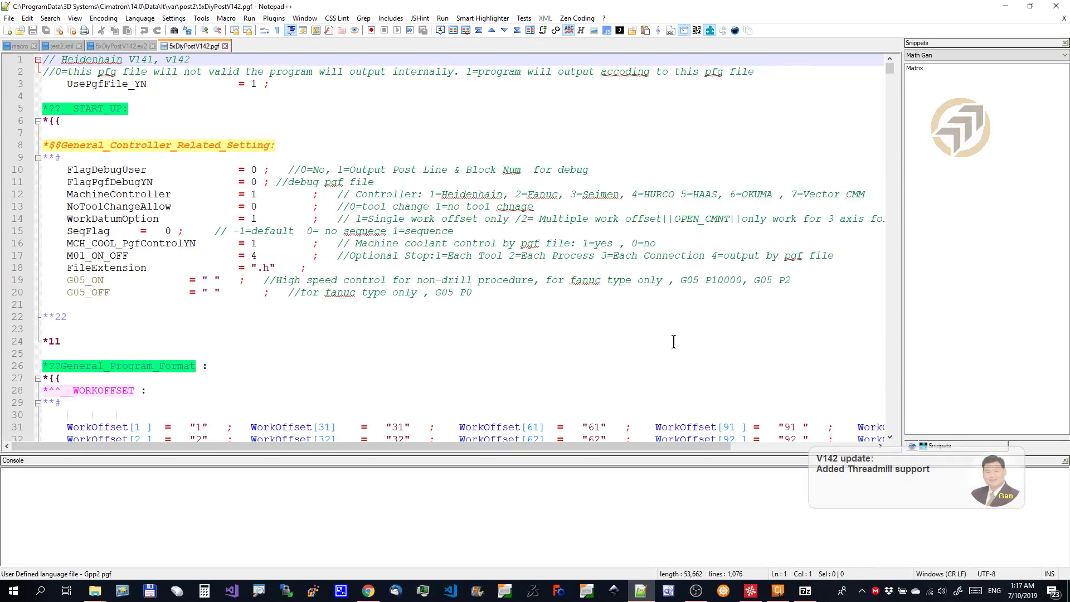
left_click(661, 377)
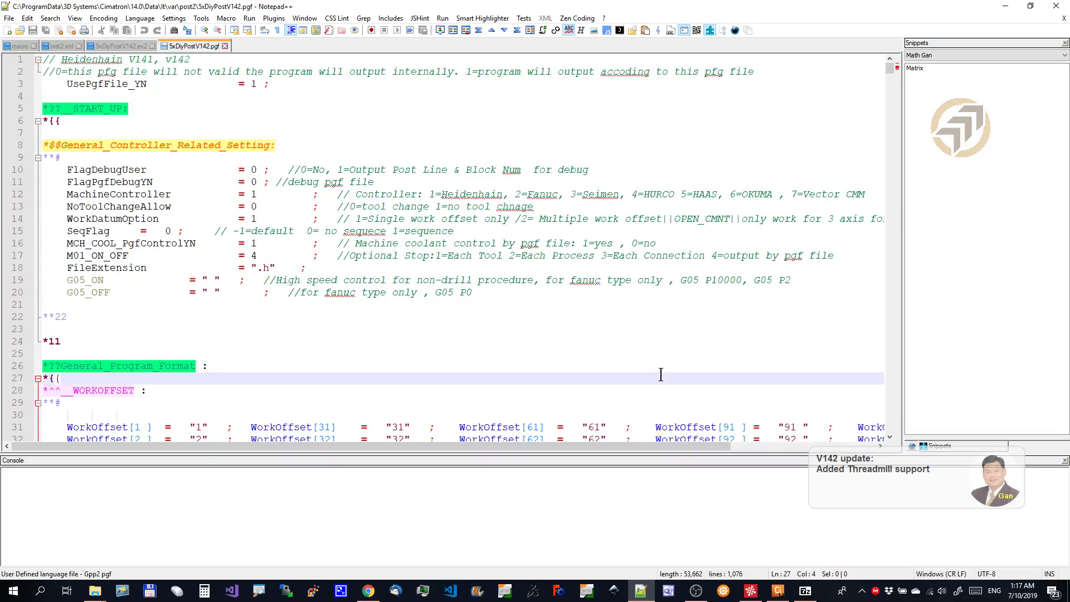
key("alt+0")
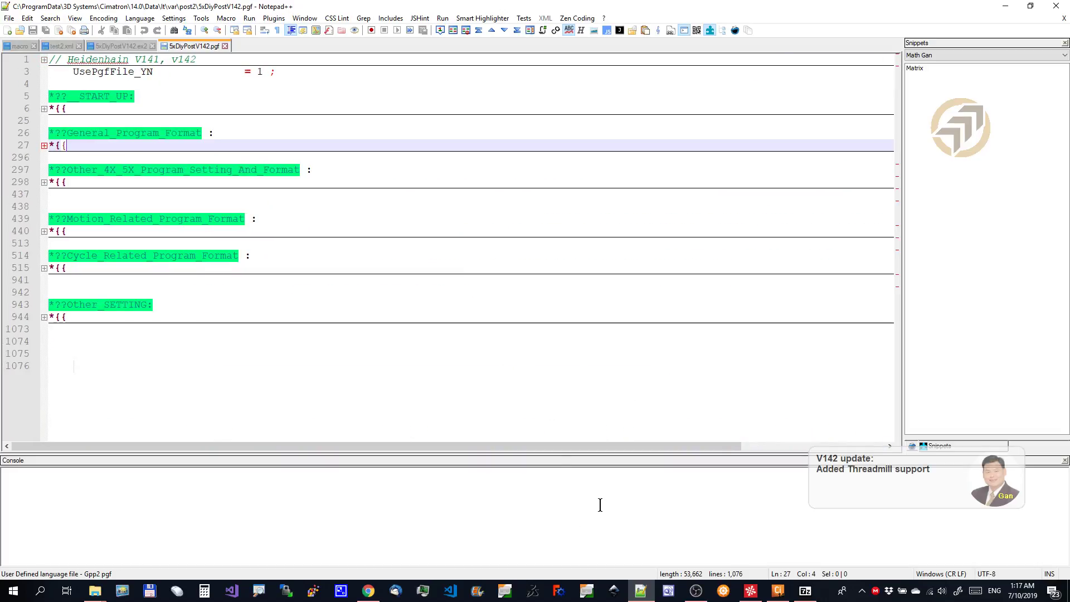
left_click_drag(606, 459, 595, 532)
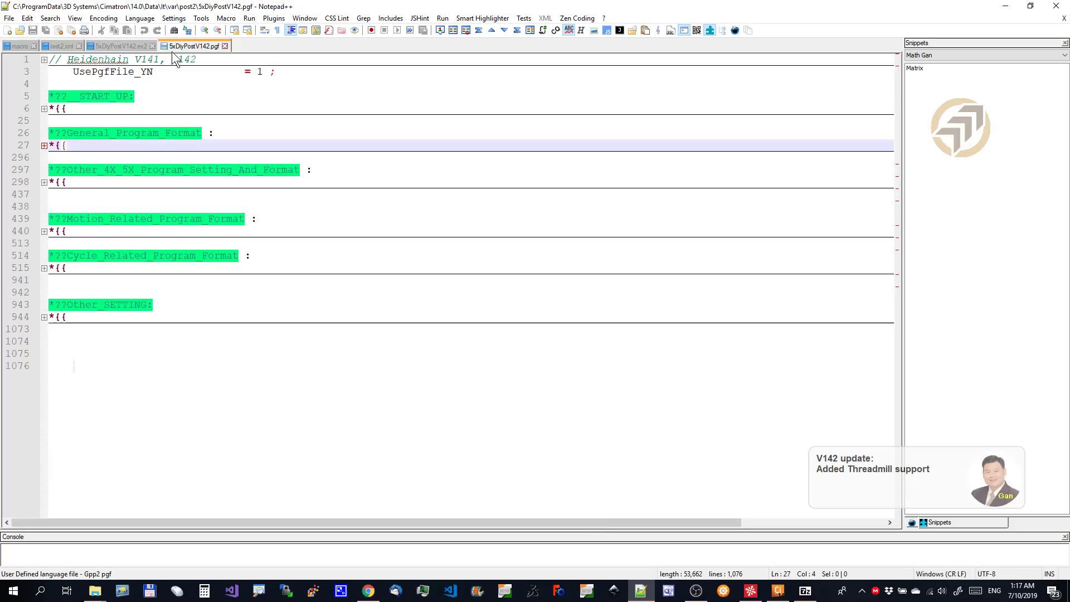
left_click_drag(171, 59, 197, 60)
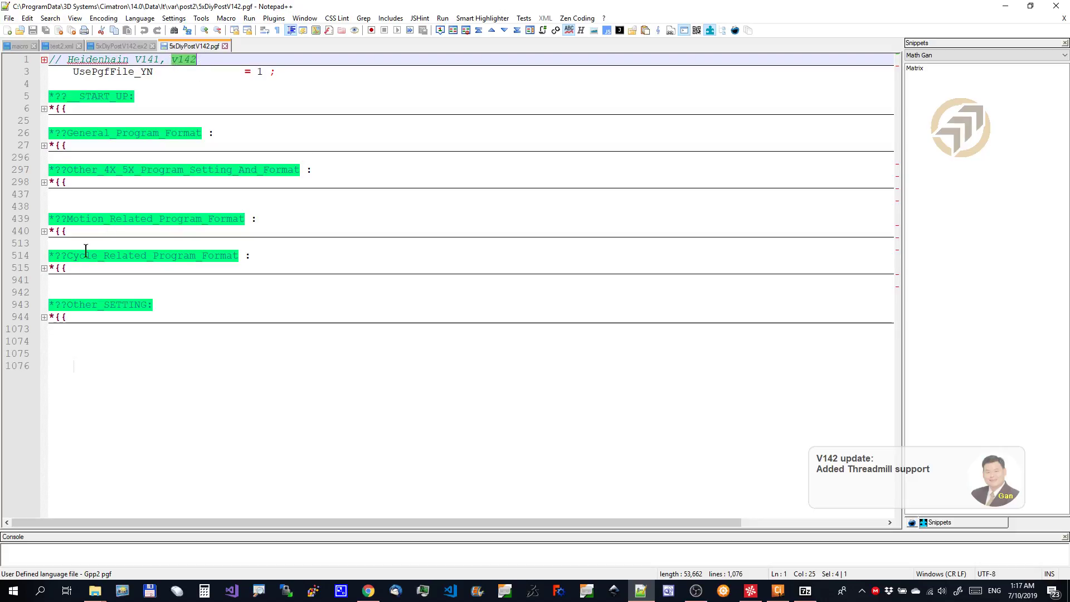
left_click(193, 248)
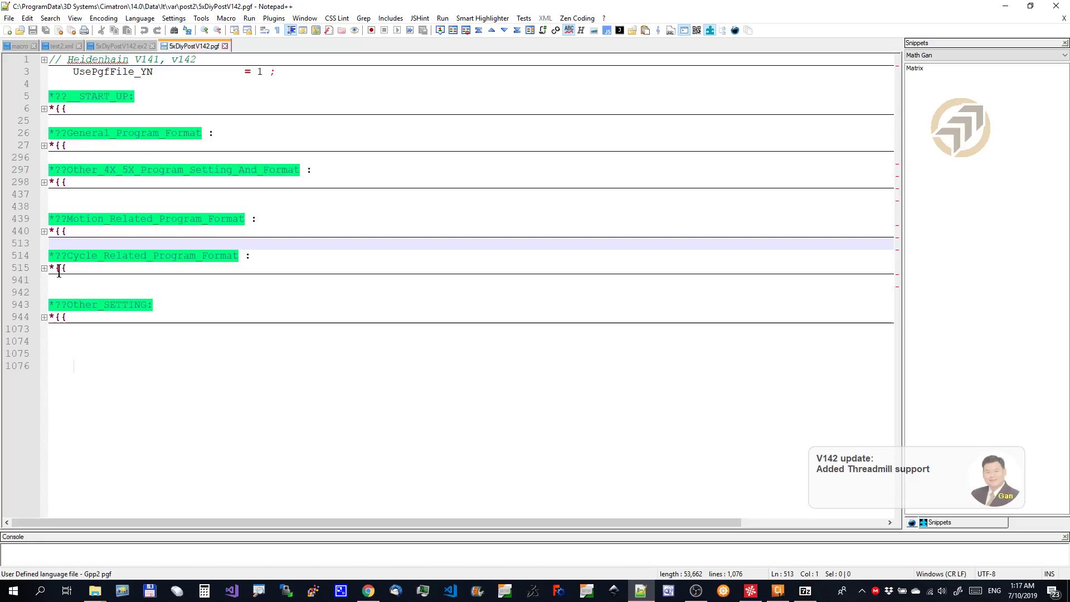
left_click(44, 268)
scroll(243, 310, "down", 10)
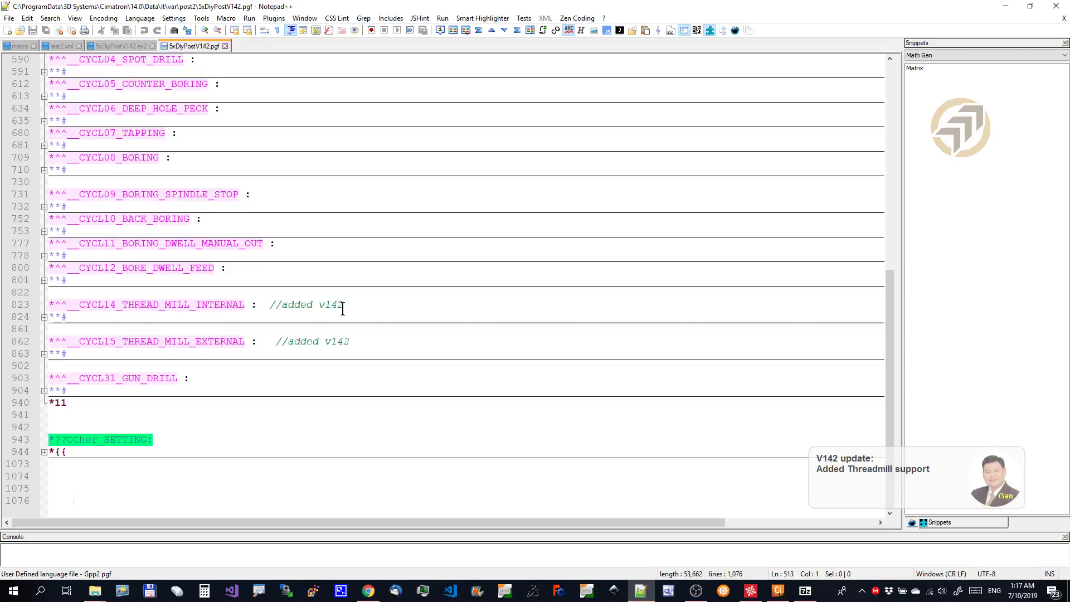
- Expand the CYCL14_THREAD_MILL_INTERNAL section and review its Info comment lines
left_click(299, 342)
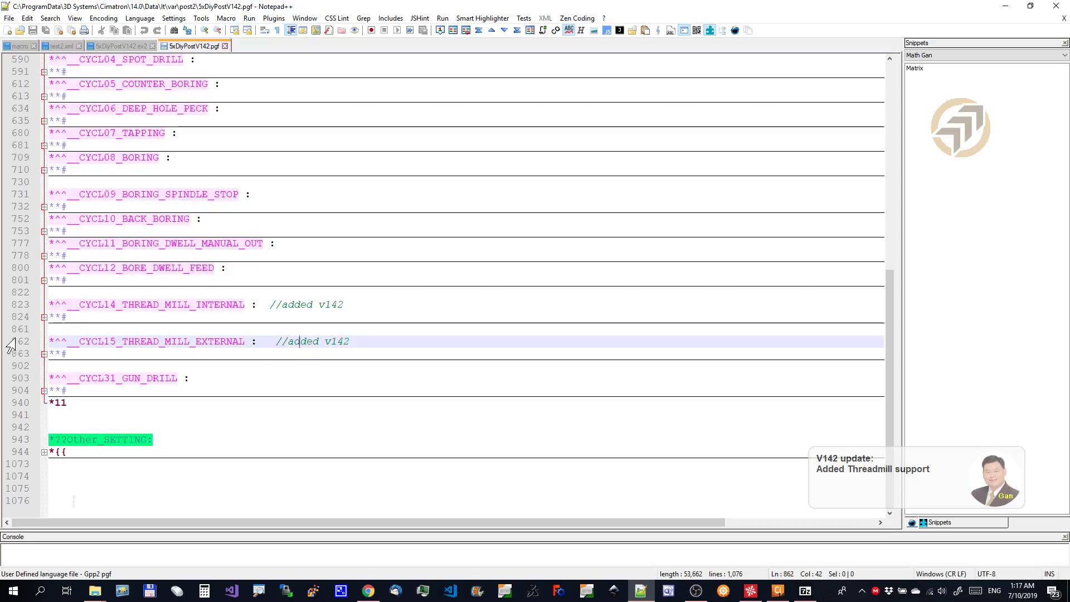
left_click(44, 316)
scroll(294, 349, "down", 12)
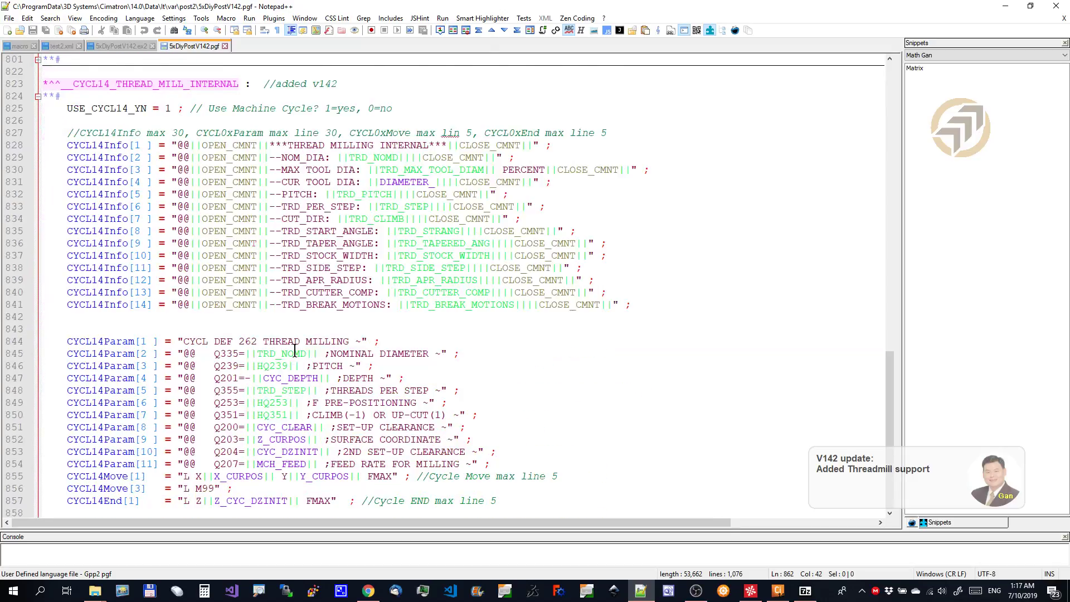
scroll(293, 349, "up", 10)
scroll(293, 349, "down", 4)
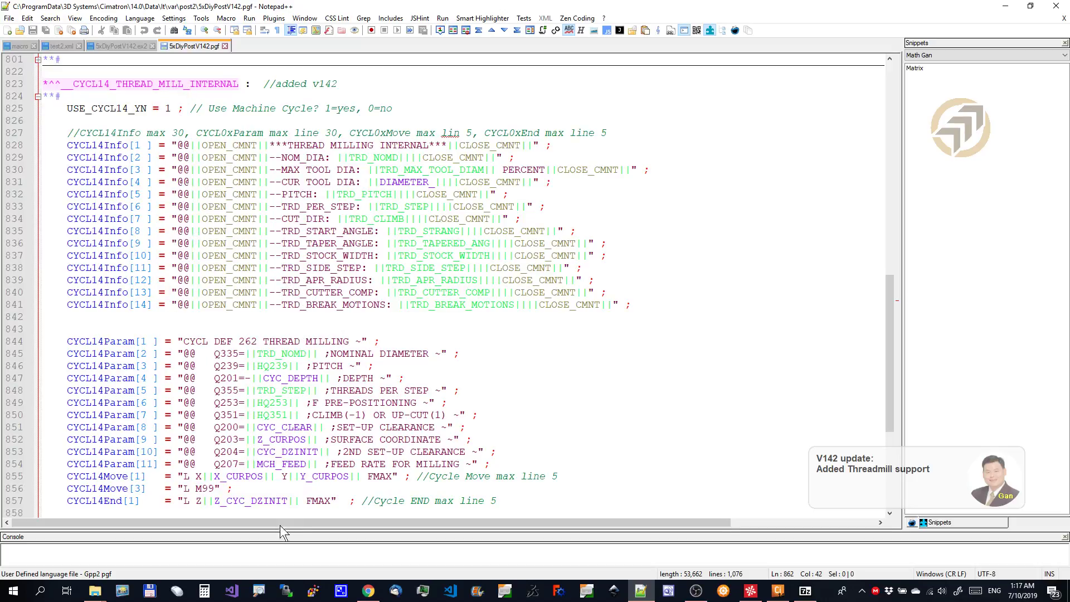
left_click_drag(658, 308, 3, 146)
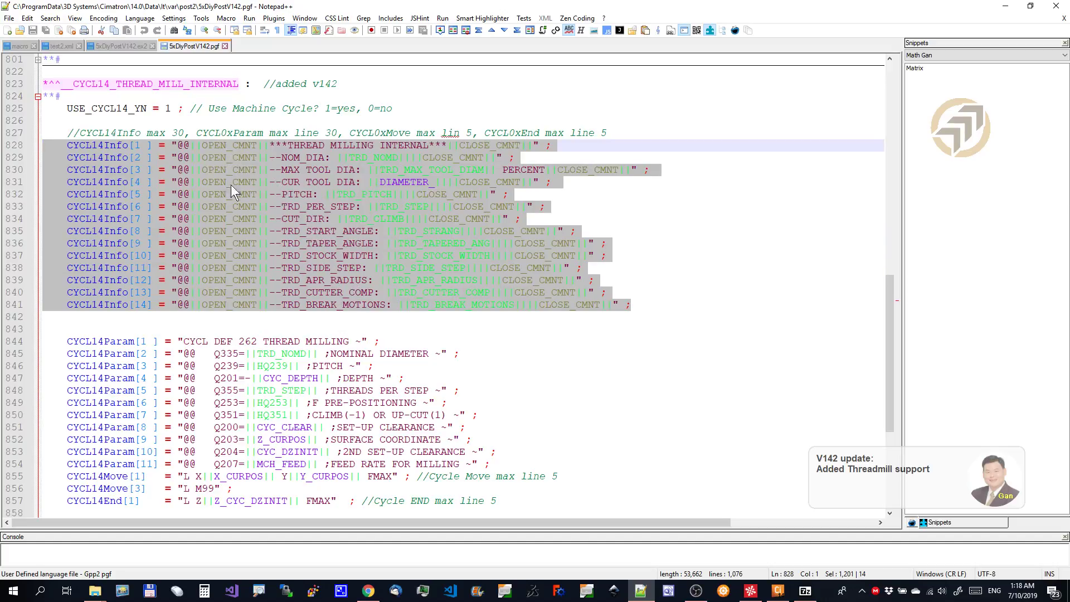
scroll(341, 327, "down", 6)
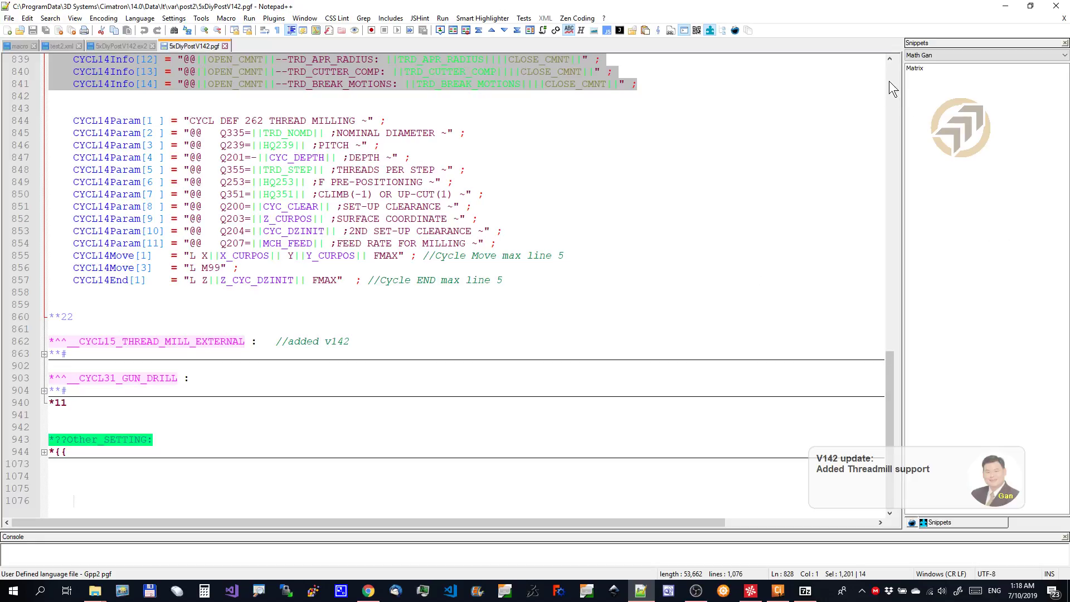
left_click(891, 59)
left_click(890, 59)
left_click(891, 58)
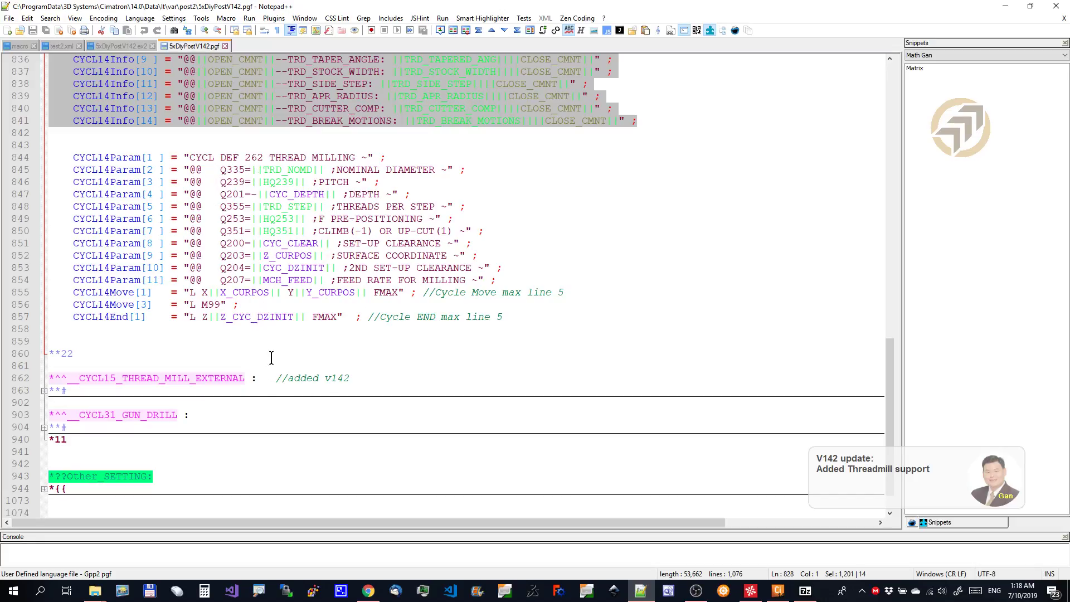
- Expand the CYCL15_THREAD_MILL_EXTERNAL section and review its settings
left_click(44, 391)
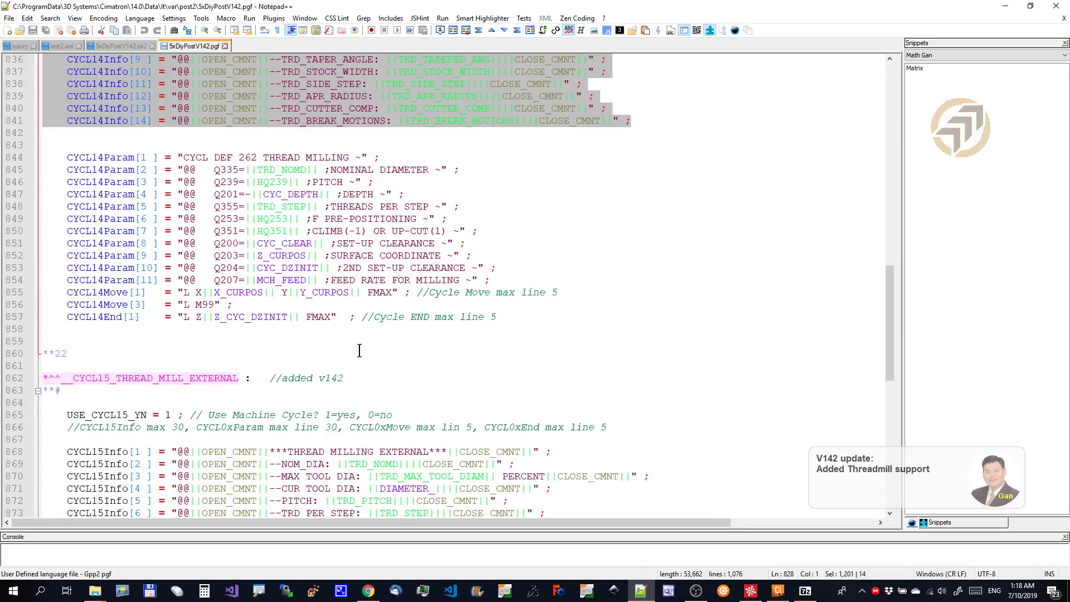
scroll(351, 351, "down", 6)
scroll(347, 345, "down", 6)
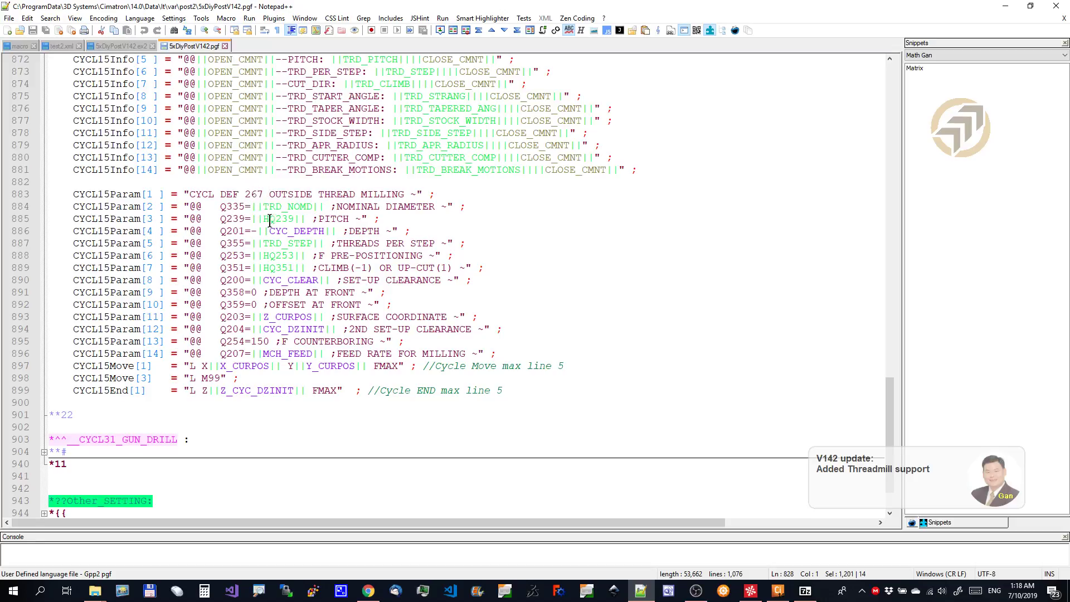
scroll(300, 250, "up", 6)
- Fold the CYCL15 and CYCL14 sections closed and minimize Notepad++ to reveal Cimatron
left_click(38, 169)
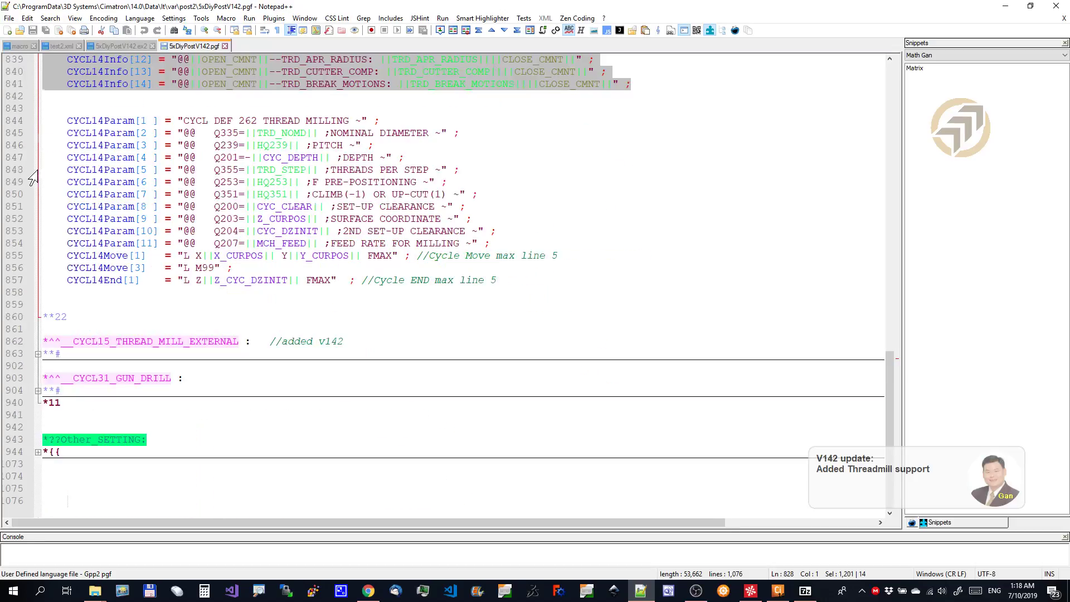
scroll(200, 242, "up", 6)
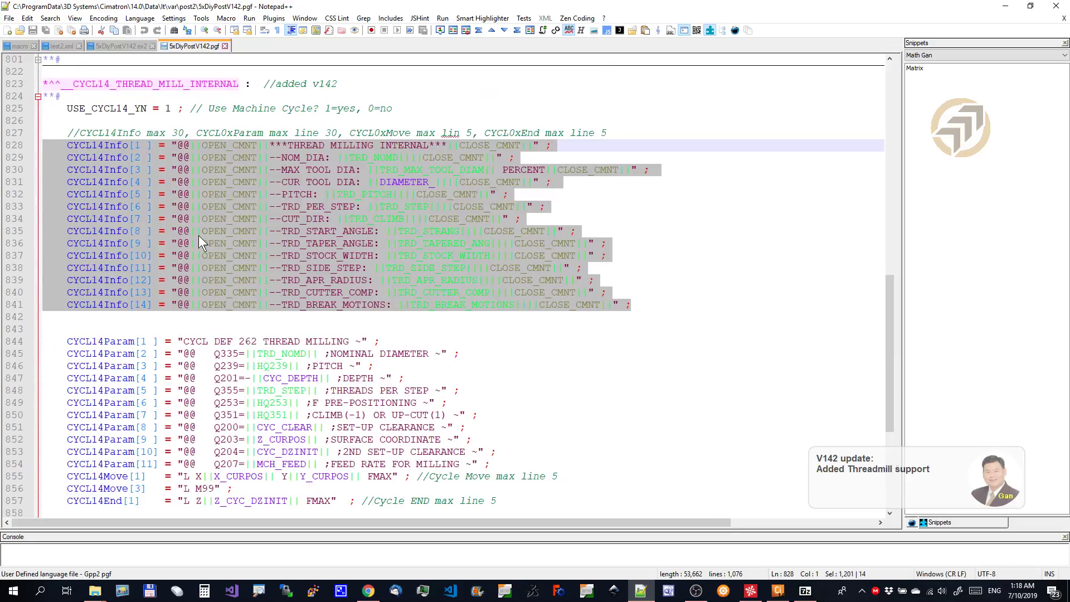
left_click(37, 96)
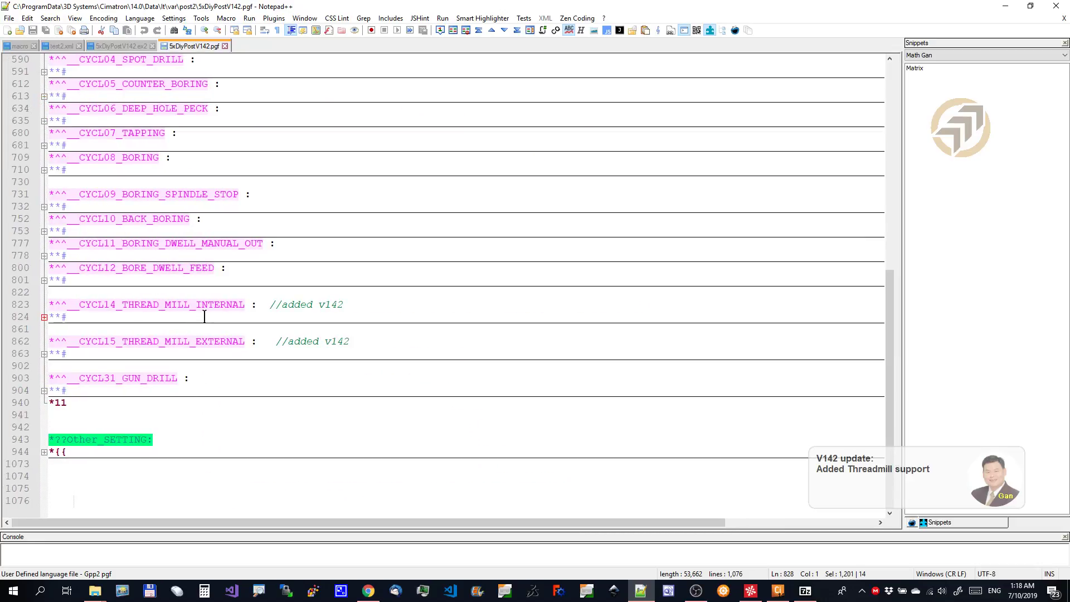
left_click(264, 306)
left_click(264, 344)
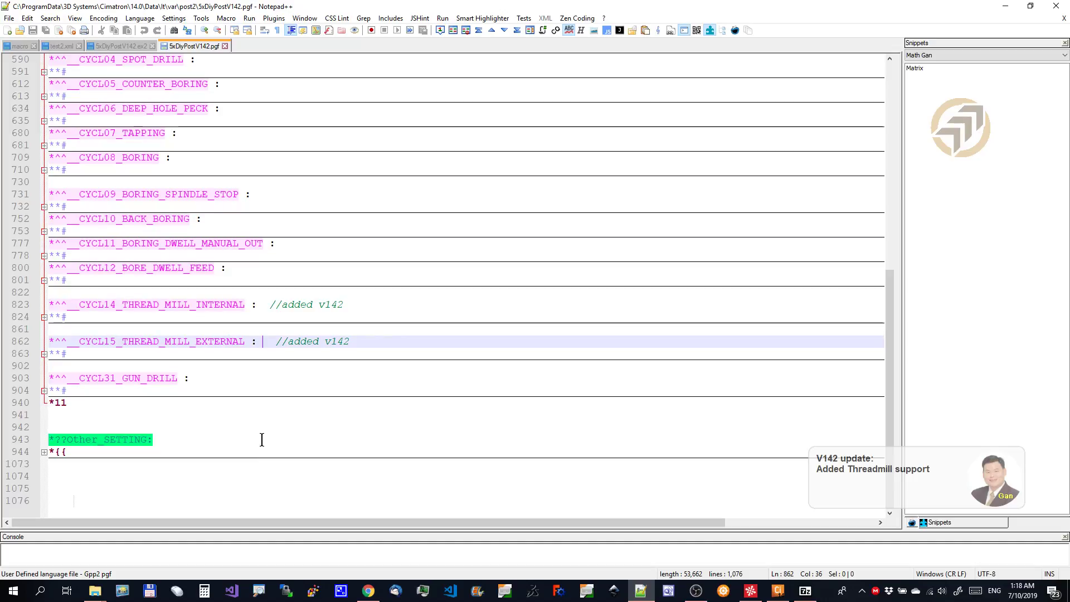
left_click(997, 7)
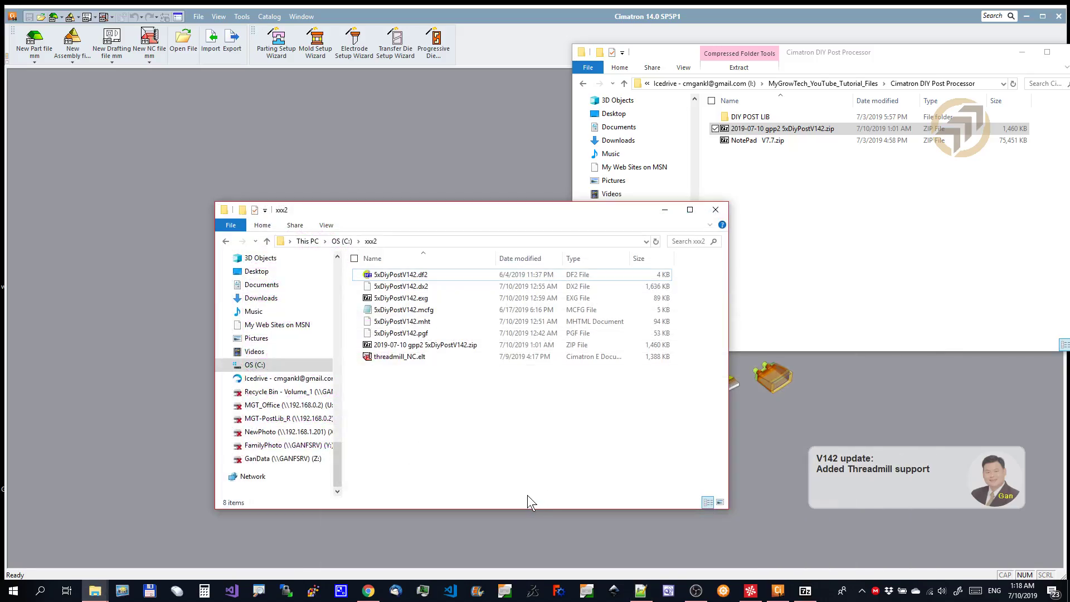
- Open threadmill_NC.elt in Cimatron, continuing despite the broken connections
left_click(415, 359)
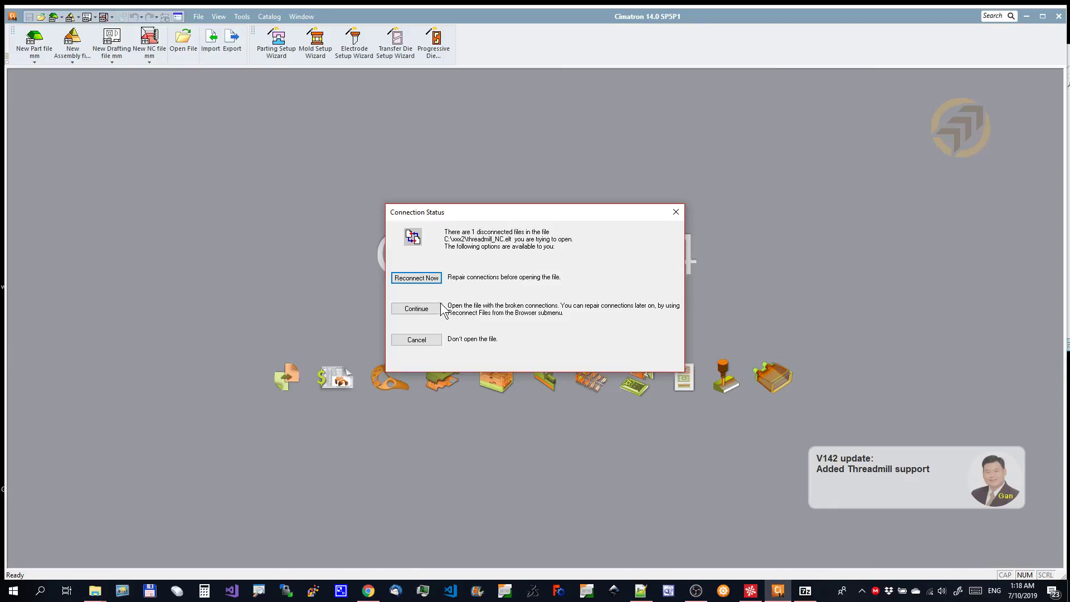
left_click(417, 309)
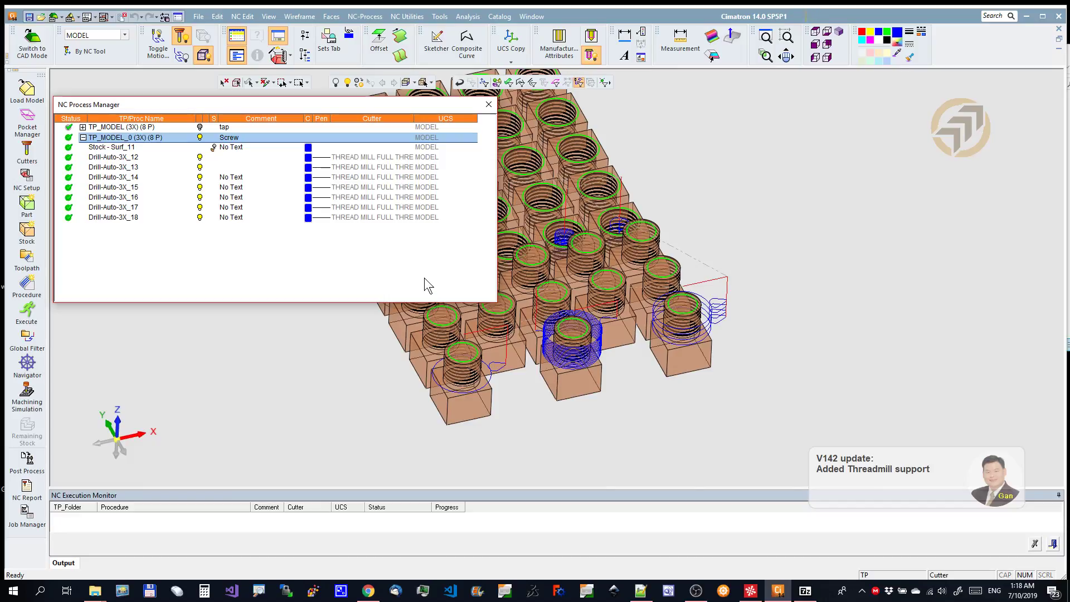
scroll(425, 286, "up", 5)
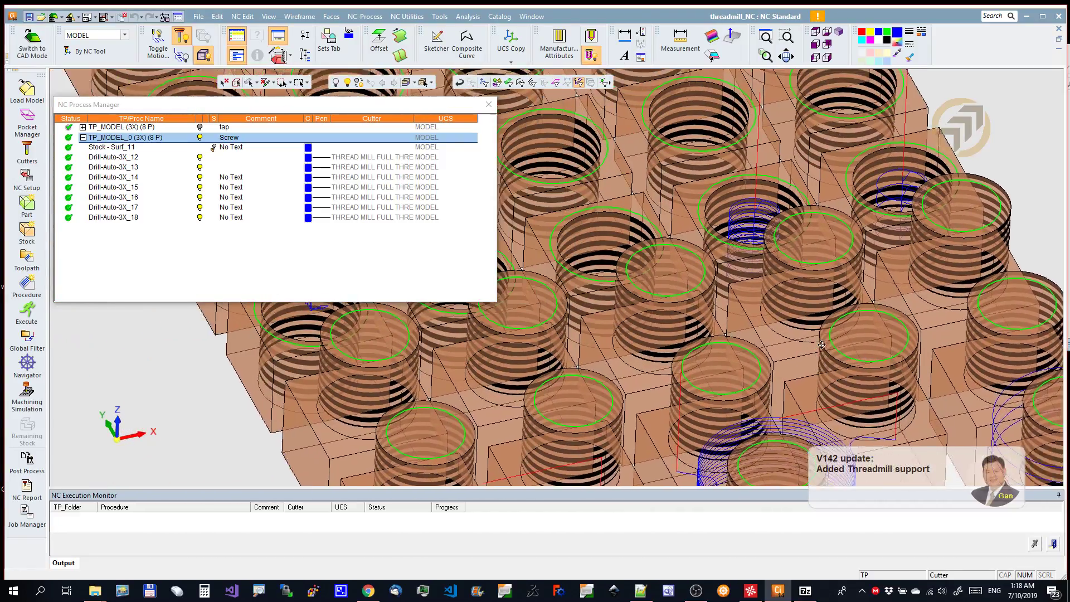
- Orbit around the thread-milled blocks and display the cutter for Drill-Auto-3X_18
middle_click_drag(821, 344, 702, 219)
scroll(641, 312, "down", 3)
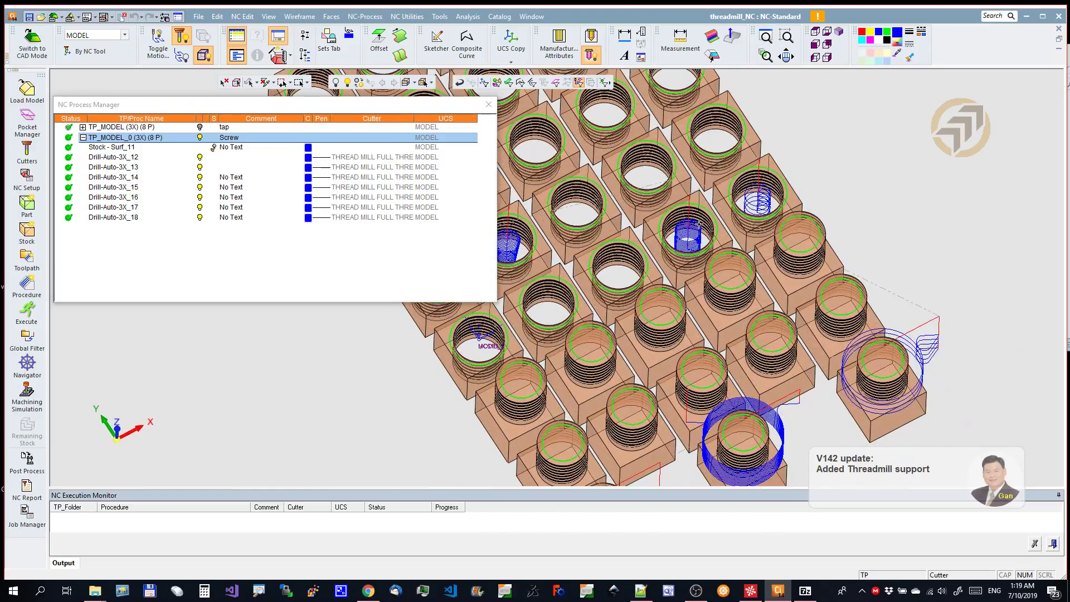
middle_click_drag(705, 260, 648, 296)
scroll(546, 236, "up", 6)
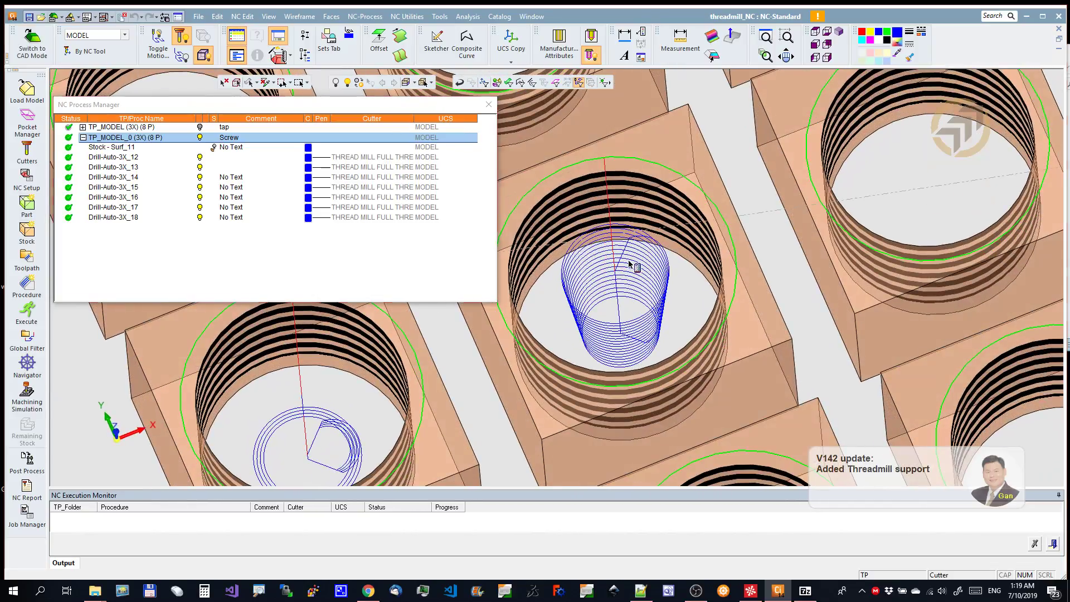
left_click(628, 260)
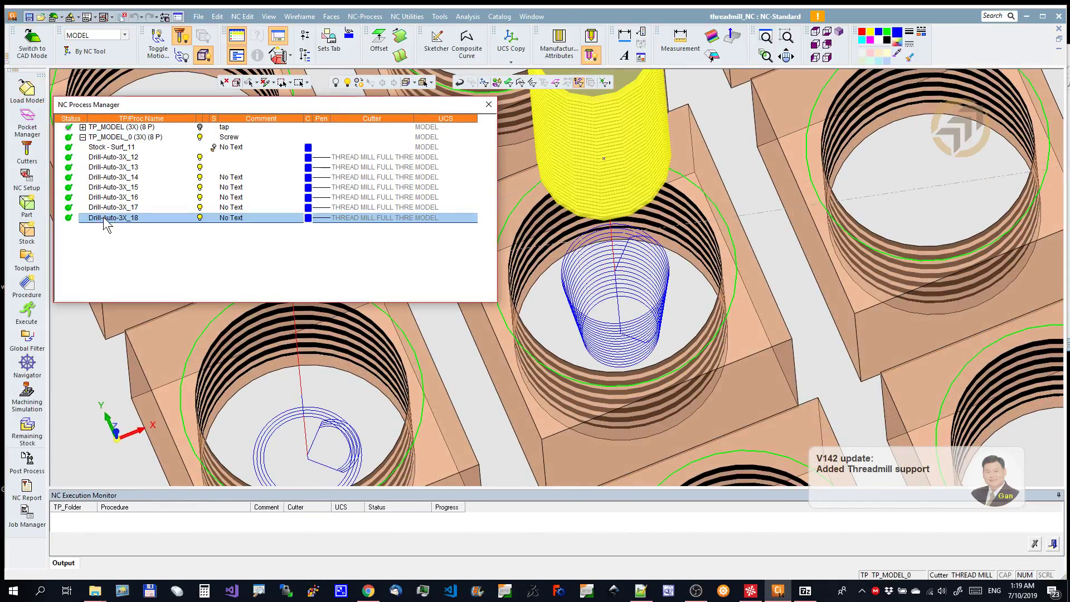